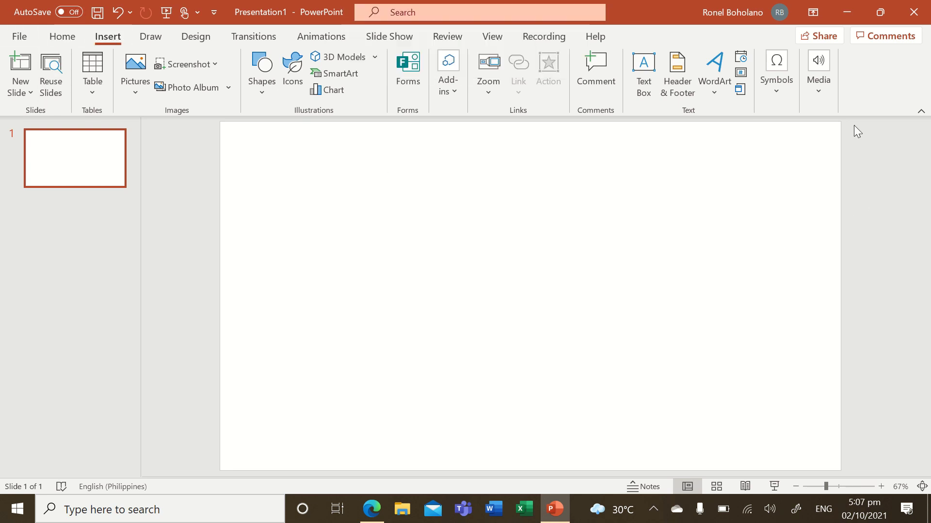
# - Look over the Video insertion options in the Insert tab's Media menu
pyautogui.click(818, 99)
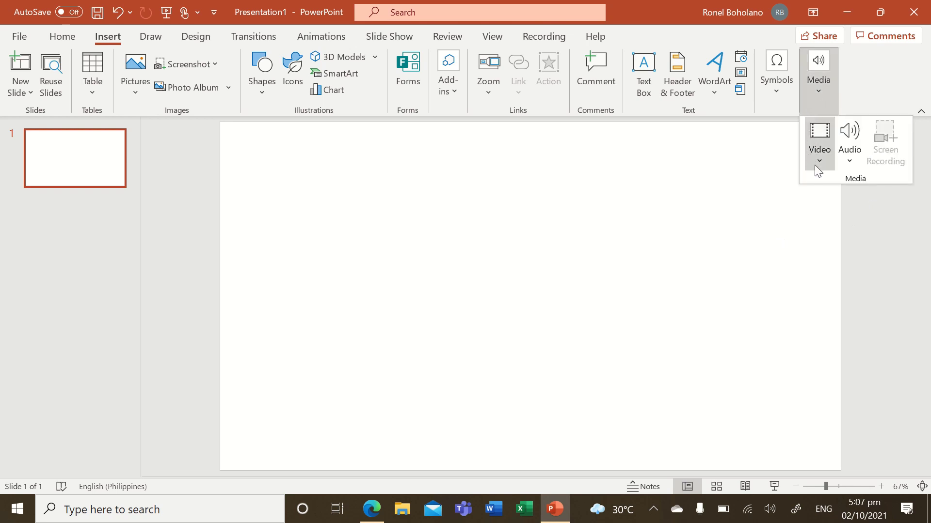
pyautogui.click(580, 234)
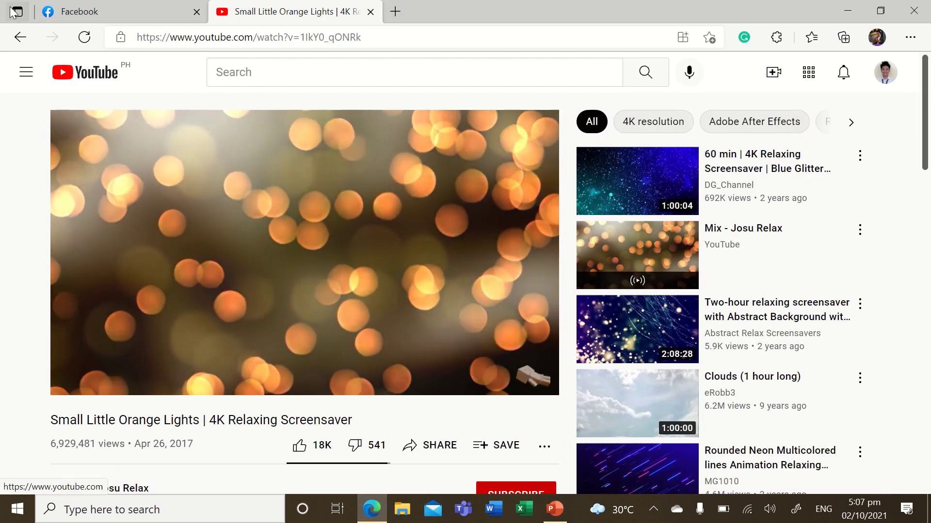
# - Return to the Gold light flare particles video and prefix its address with 'ss' to make ssyoutube.com
pyautogui.click(19, 38)
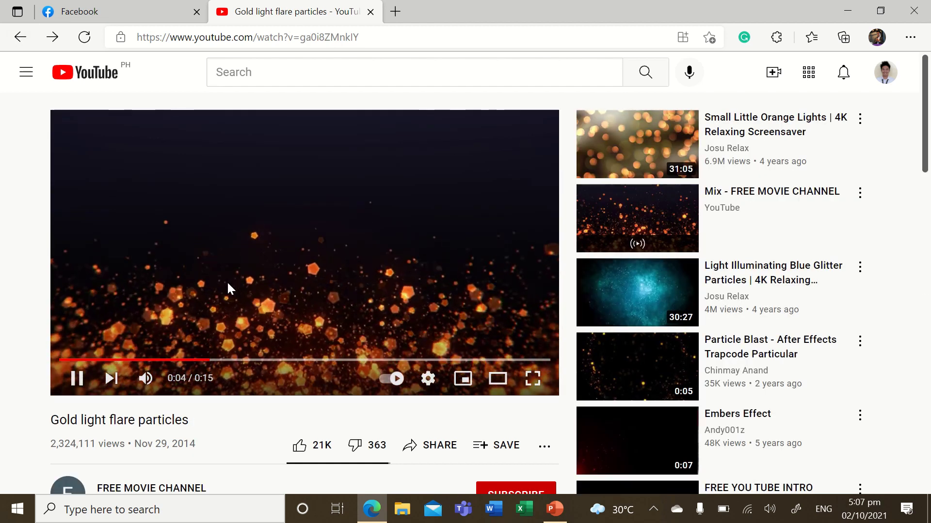
pyautogui.doubleClick(195, 38)
pyautogui.click(195, 37)
pyautogui.write('ss')
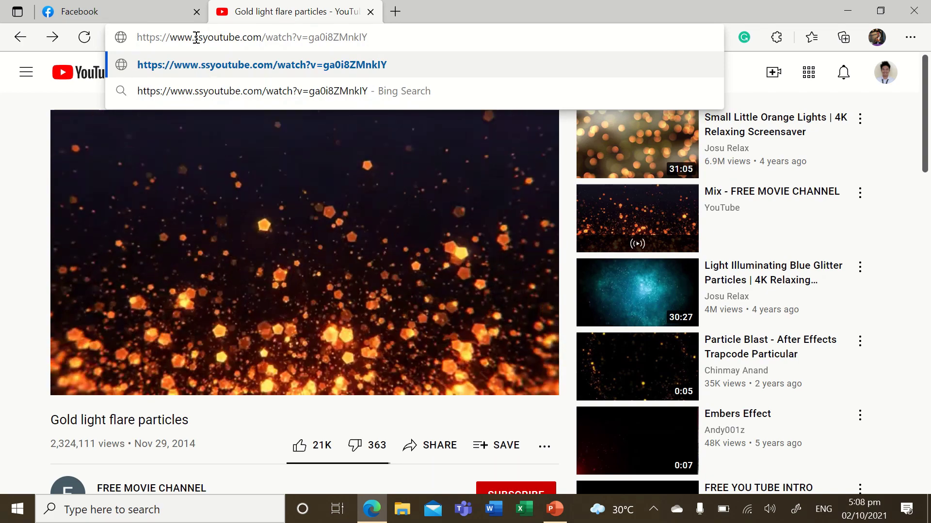
# - Load the ssyoutube.com address, close the ad page, and watch the MP4 720 download progress
pyautogui.press('Return')
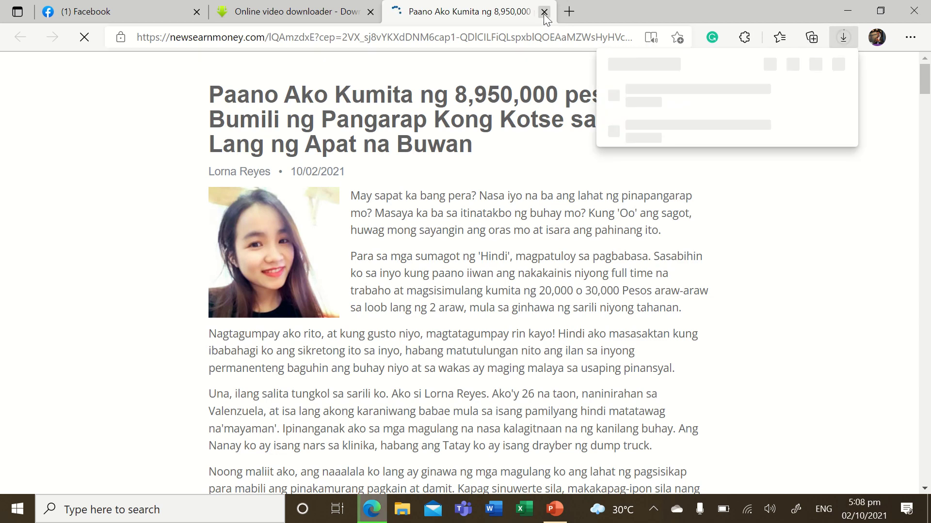
pyautogui.click(545, 12)
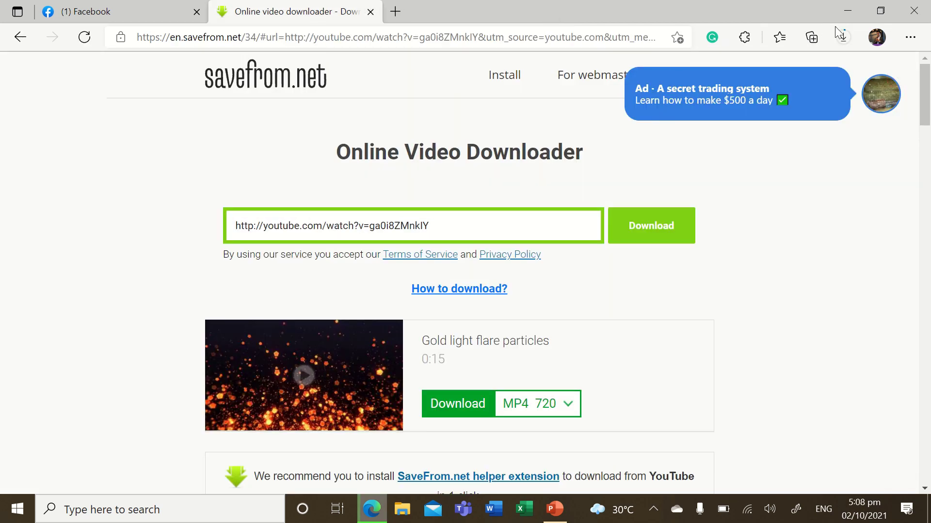
pyautogui.click(843, 38)
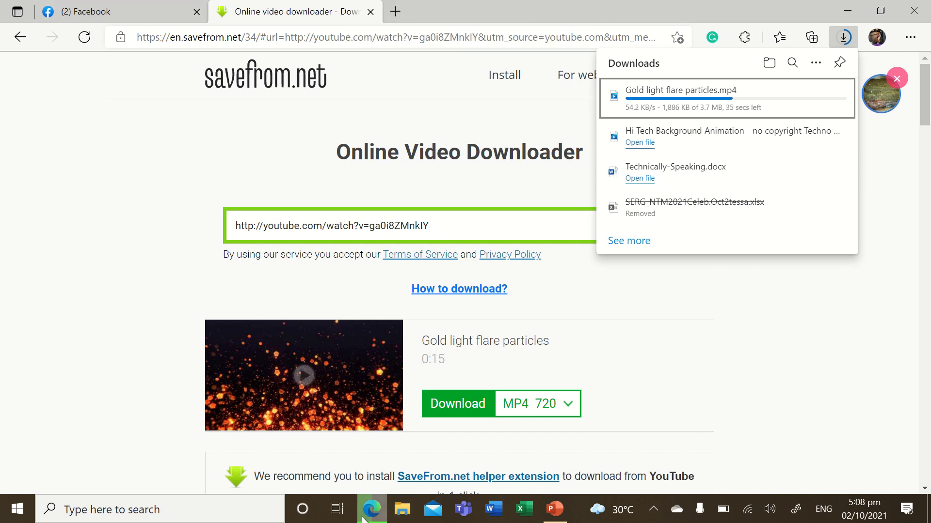
# - Switch back to the PowerPoint presentation from the taskbar
pyautogui.click(574, 513)
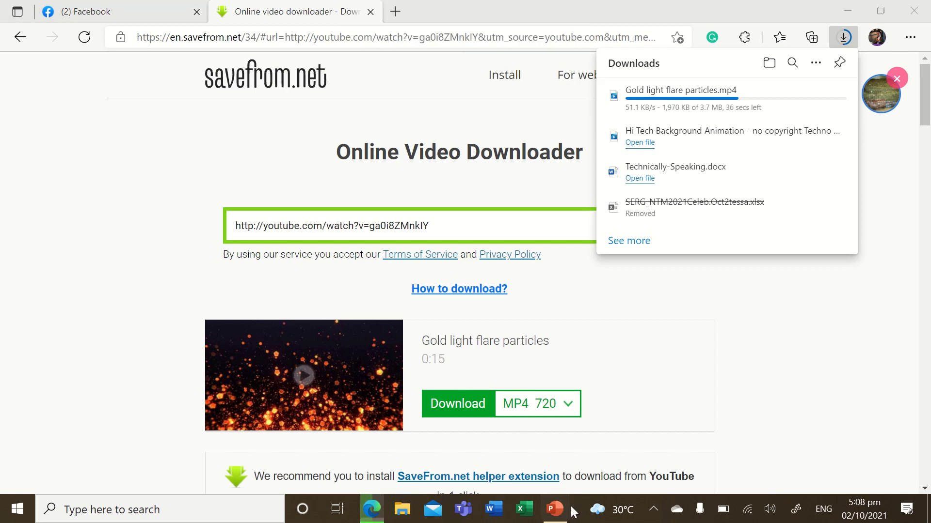
pyautogui.moveTo(554, 507)
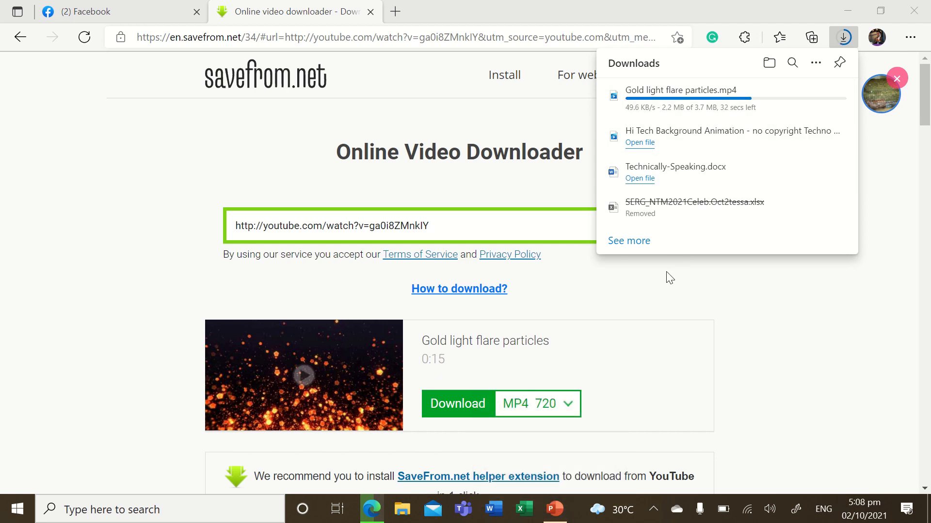
pyautogui.click(554, 508)
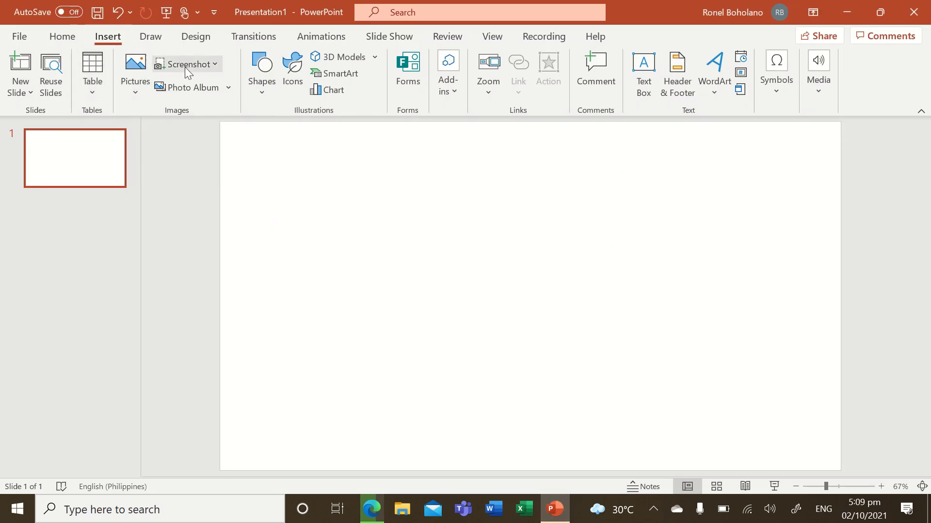
# - Apply the Title Slide layout to the slide and close the Design Ideas pane
pyautogui.click(62, 36)
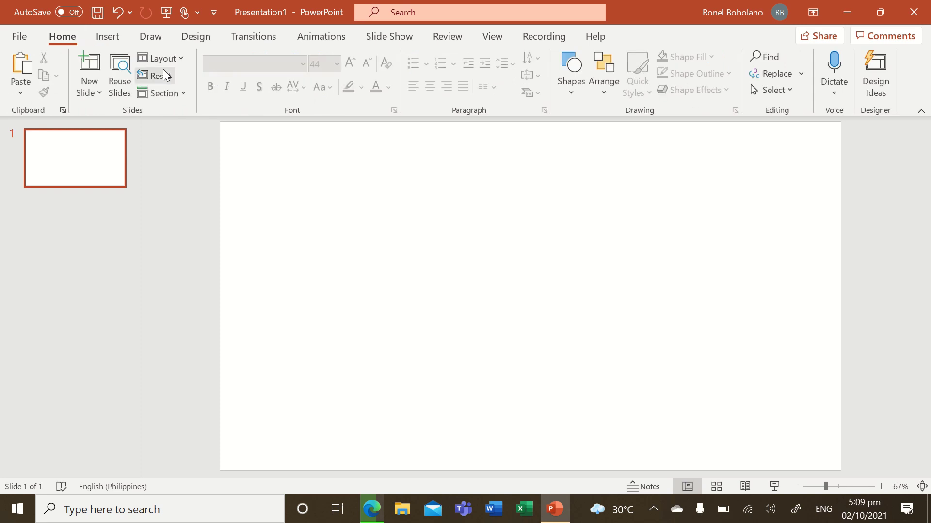
pyautogui.click(163, 59)
pyautogui.click(244, 137)
pyautogui.click(177, 59)
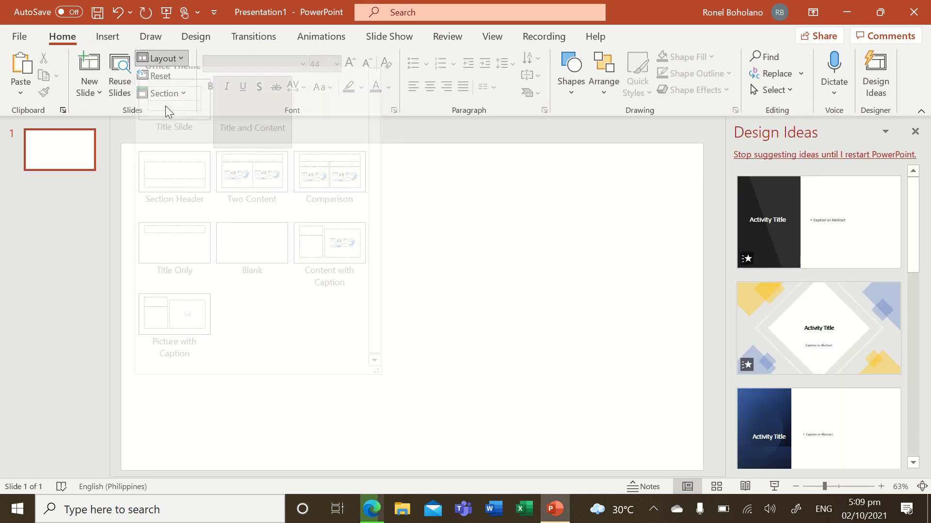
pyautogui.click(163, 105)
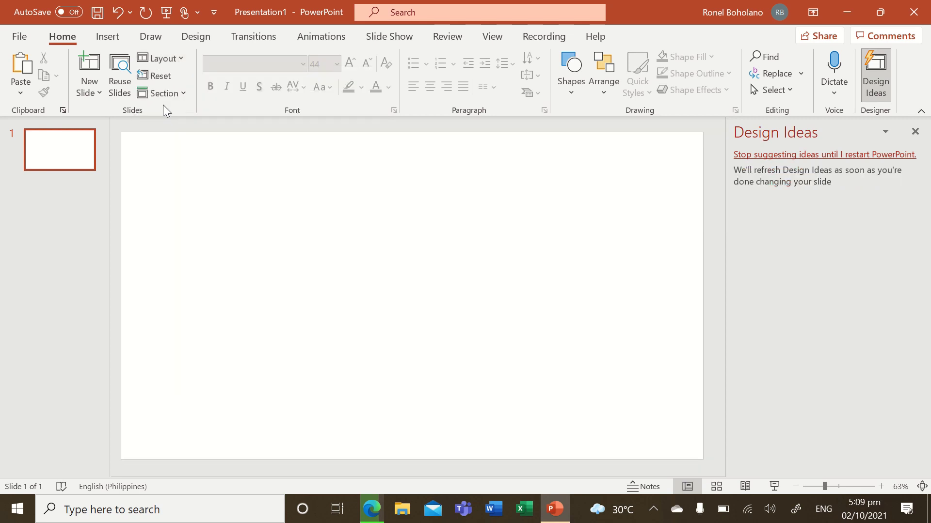
pyautogui.click(916, 133)
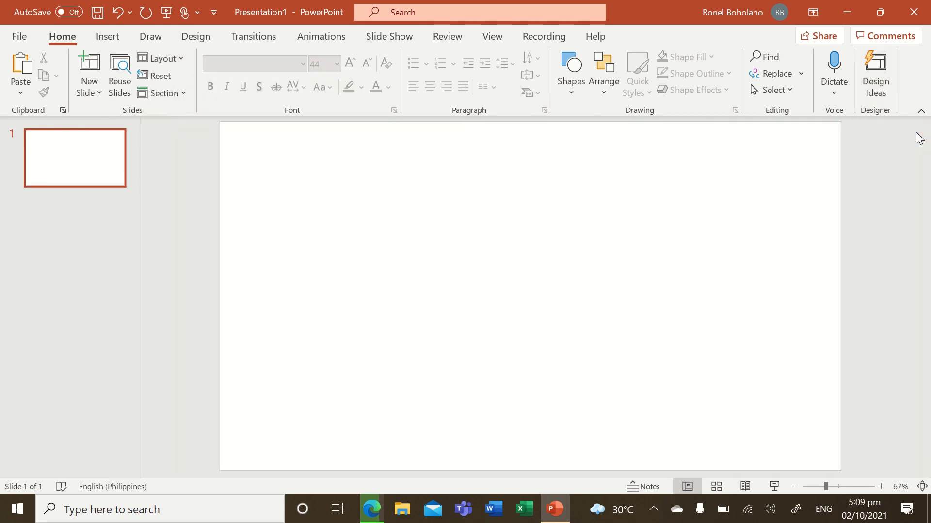
pyautogui.click(176, 60)
pyautogui.click(161, 119)
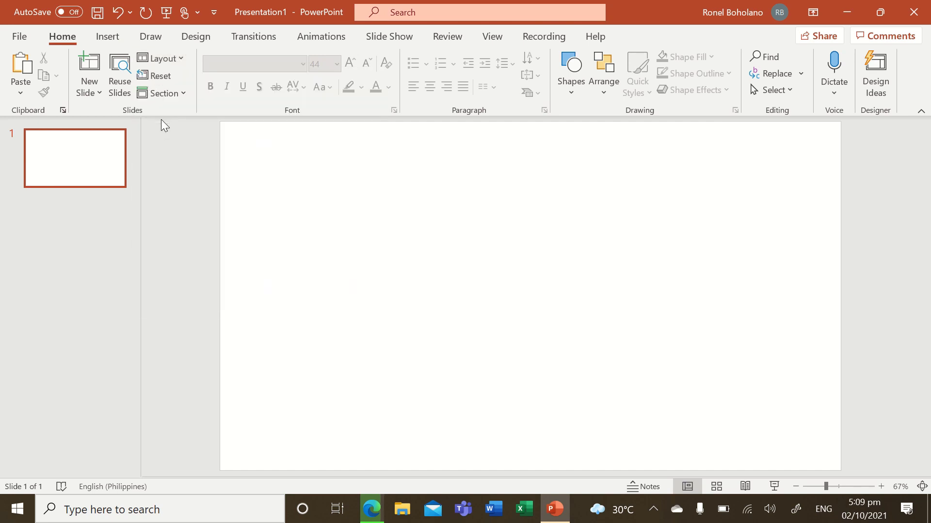
pyautogui.click(160, 58)
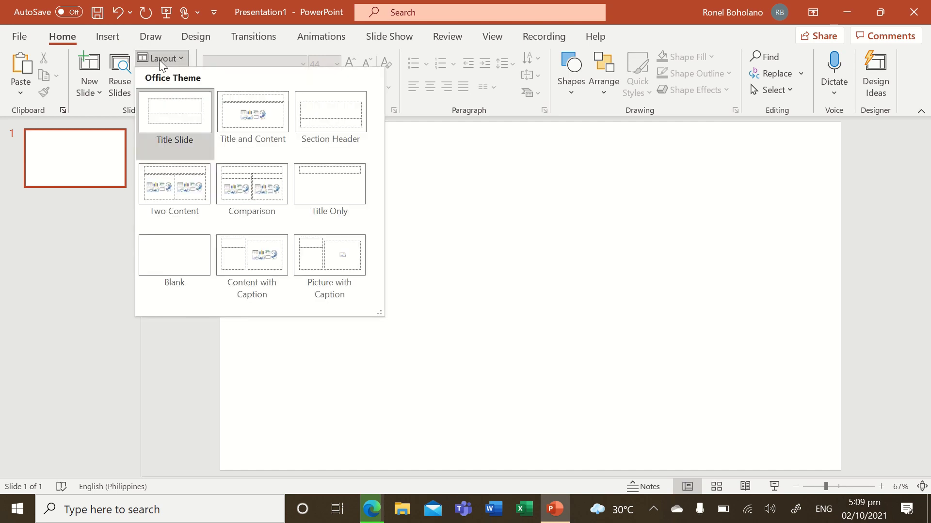
# - Dismiss the layout menu and select the empty title and subtitle placeholders
pyautogui.click(505, 333)
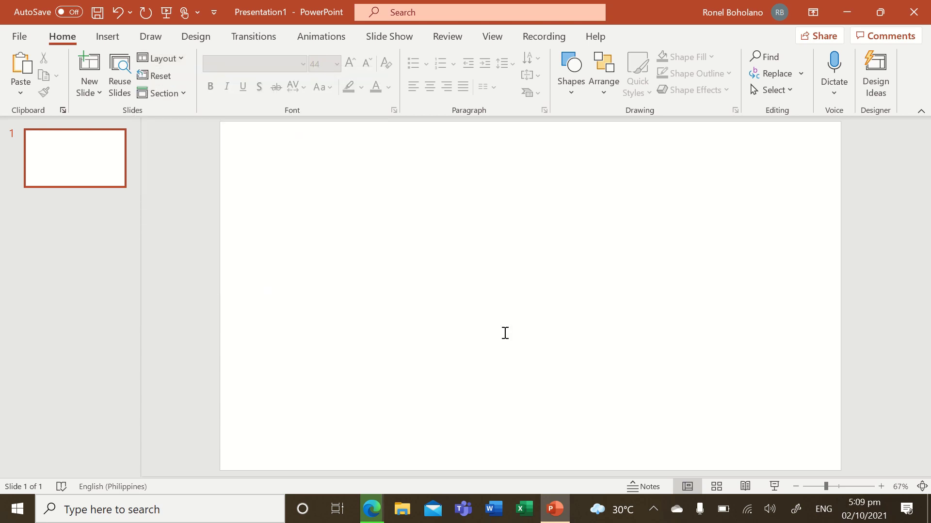
pyautogui.click(476, 259)
pyautogui.click(479, 346)
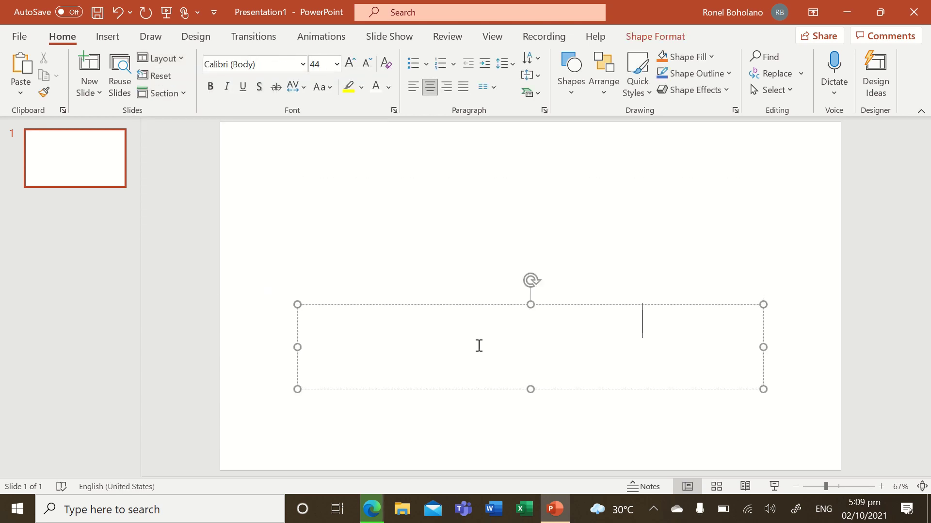
pyautogui.click(409, 221)
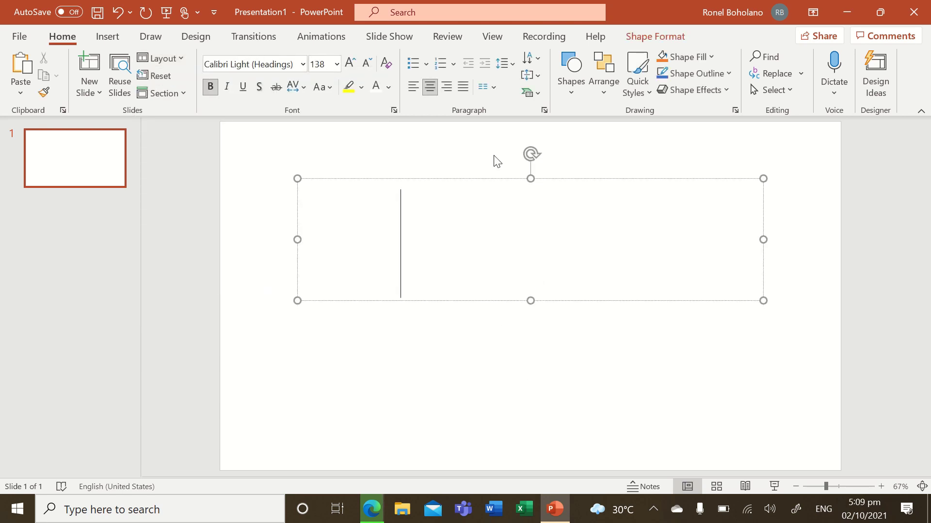
# - Insert Gold light flare particles.mp4 from Downloads onto the slide via Video > This Device
pyautogui.click(108, 41)
pyautogui.click(812, 93)
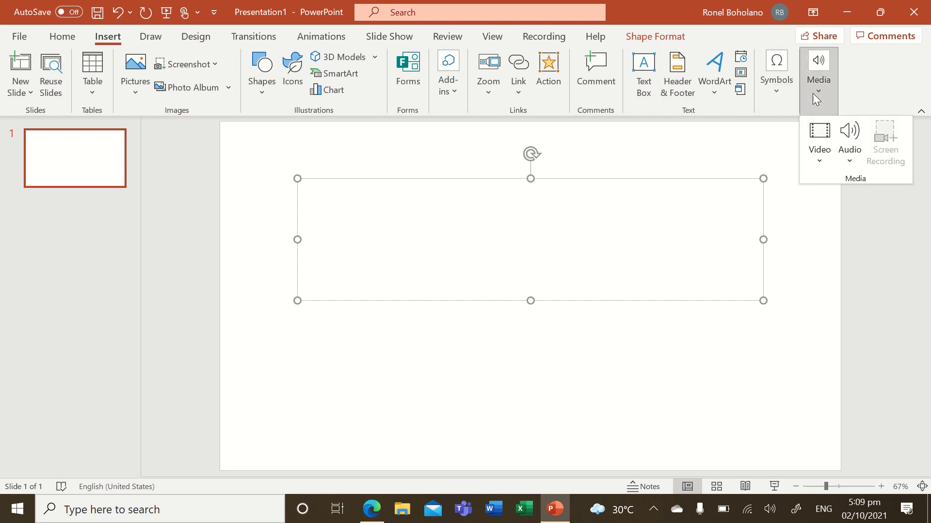
pyautogui.click(814, 155)
pyautogui.click(824, 204)
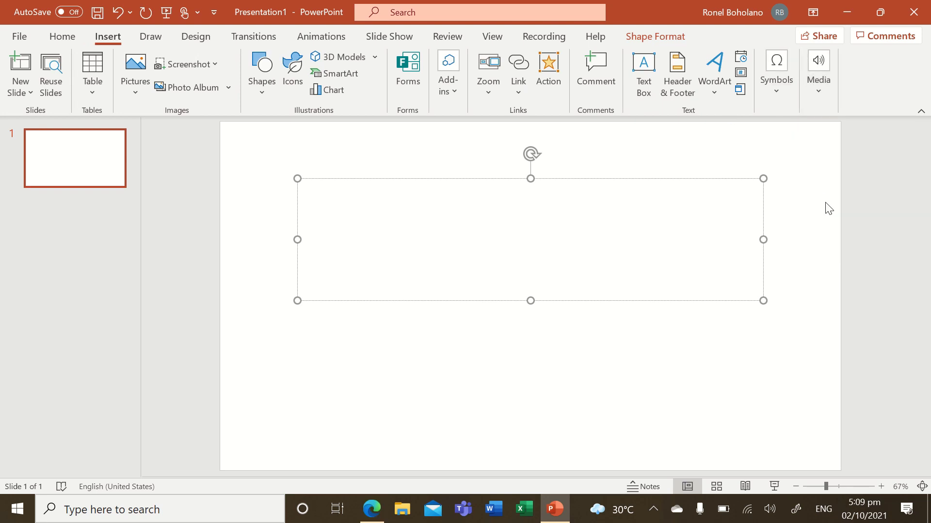
pyautogui.click(179, 128)
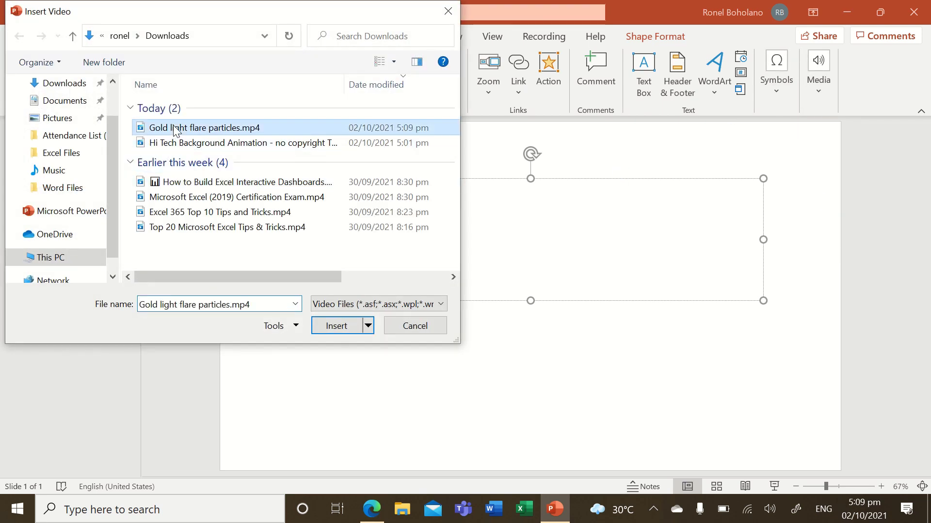
pyautogui.click(337, 327)
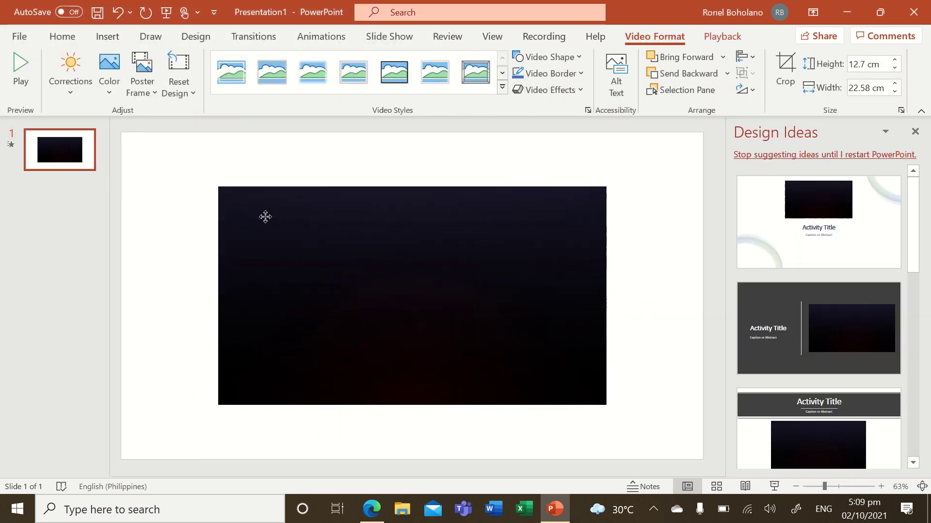
# - Drag the video to the top-left corner and stretch it to 19.05 cm by 33.87 cm
pyautogui.moveTo(213, 185); pyautogui.dragTo(74, 89)
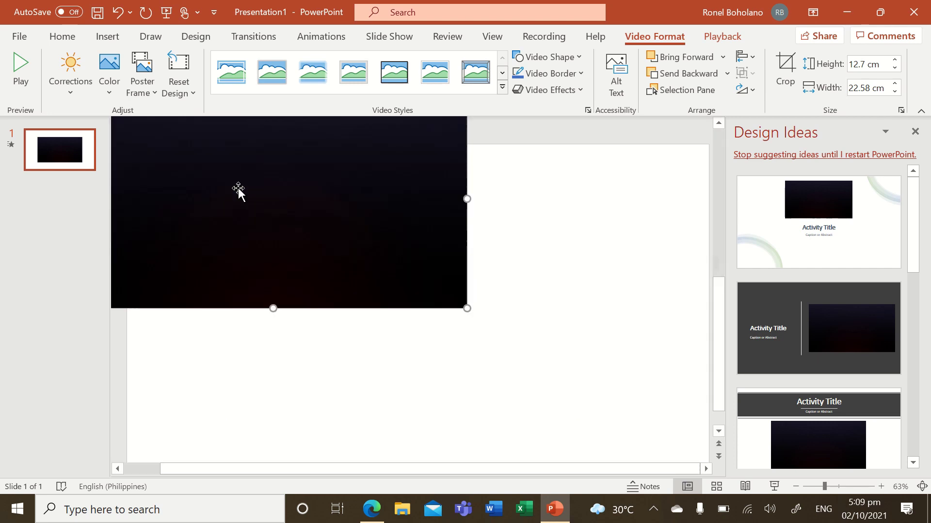
pyautogui.moveTo(224, 168); pyautogui.dragTo(274, 226)
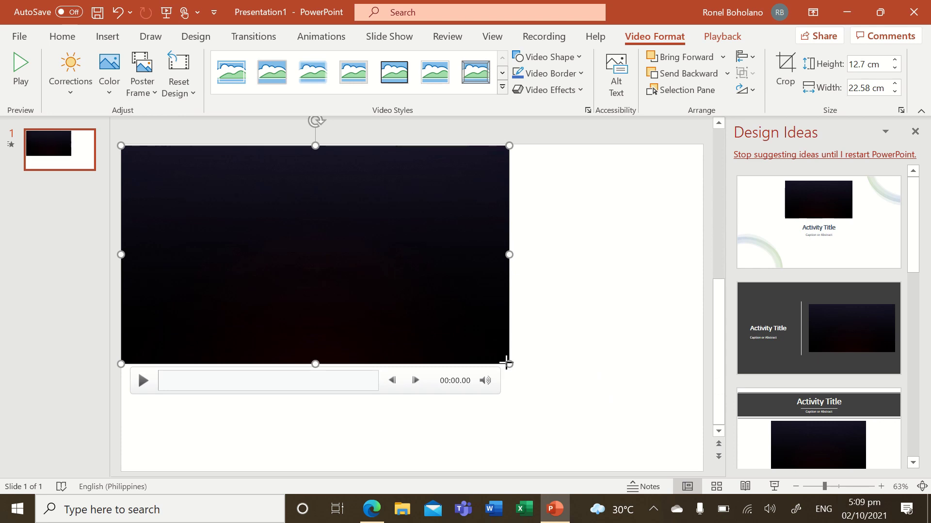
pyautogui.moveTo(507, 364); pyautogui.dragTo(700, 458)
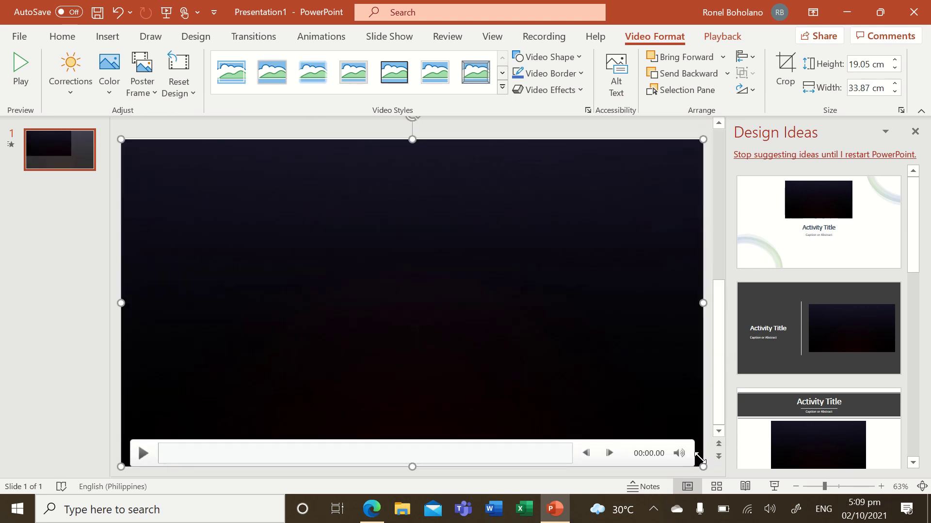
# - Set the video's playback to start Automatically and Loop until Stopped
pyautogui.click(711, 38)
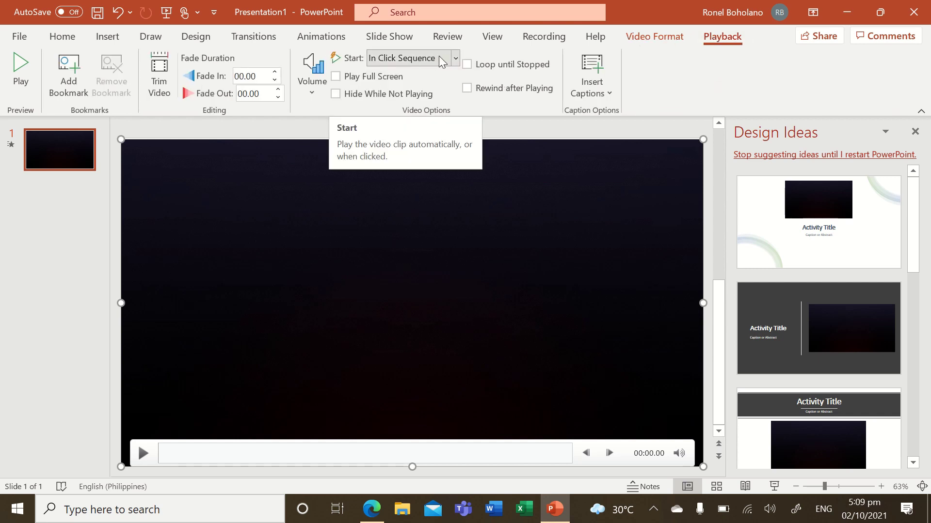
pyautogui.click(453, 58)
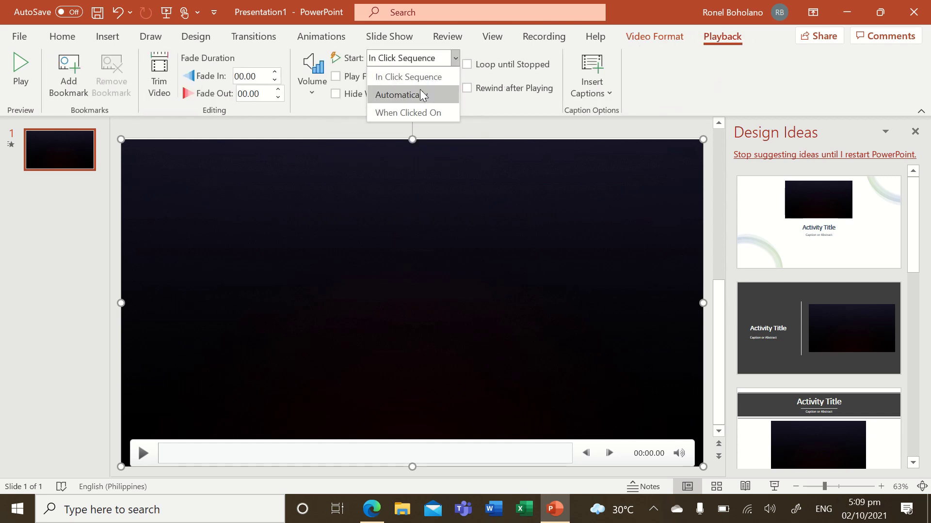
pyautogui.click(421, 94)
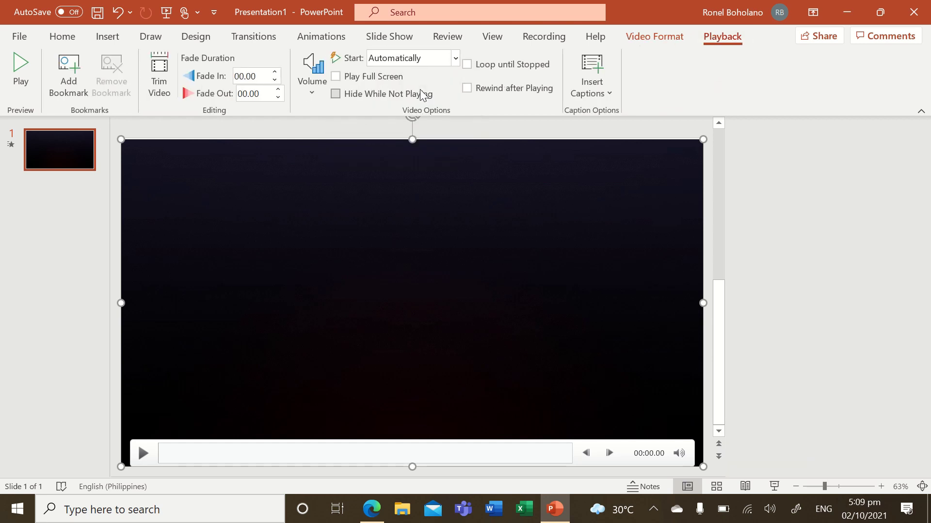
pyautogui.click(468, 64)
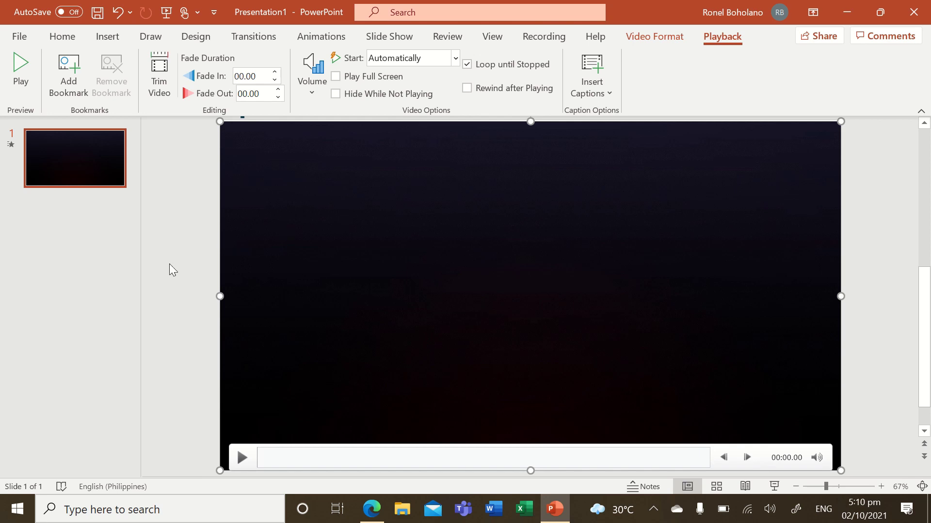
# - Send the video to back behind the Activity Title text, then start the slide show
pyautogui.rightClick(292, 266)
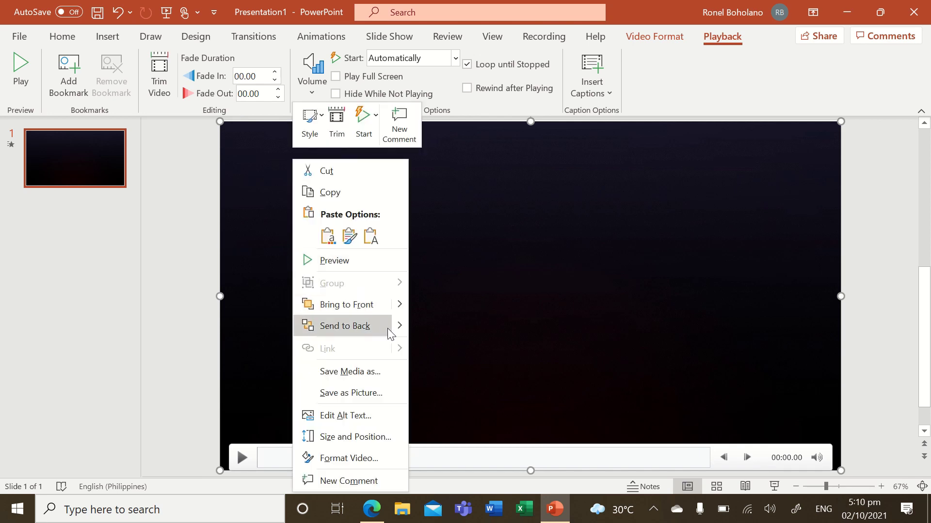
pyautogui.moveTo(392, 332)
pyautogui.click(448, 327)
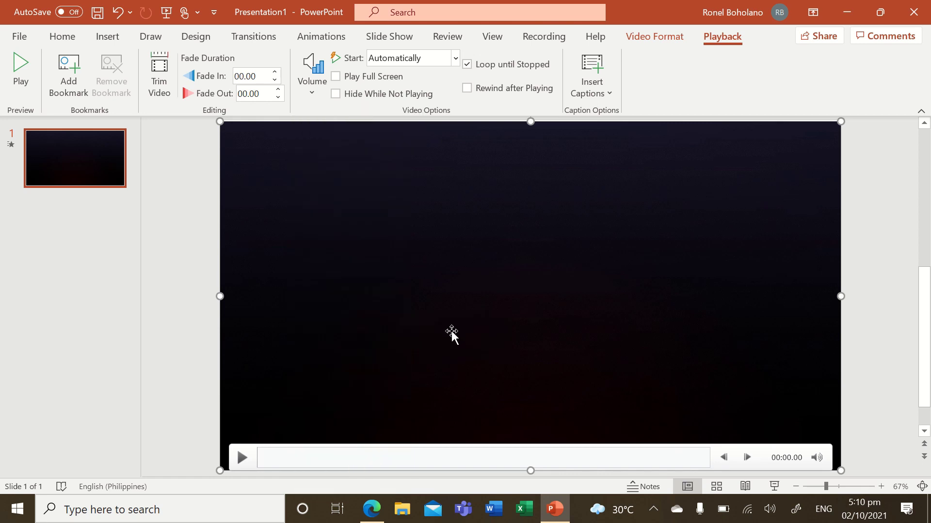
pyautogui.click(180, 362)
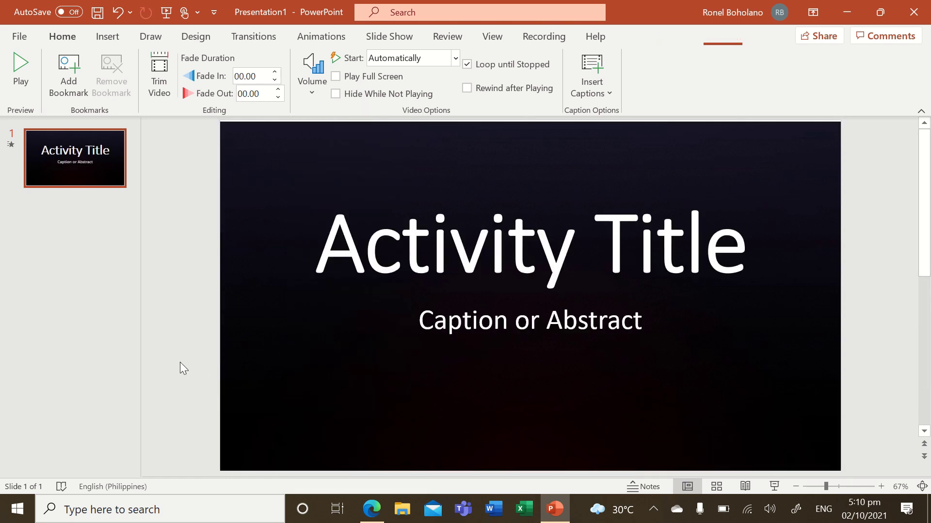
pyautogui.click(774, 486)
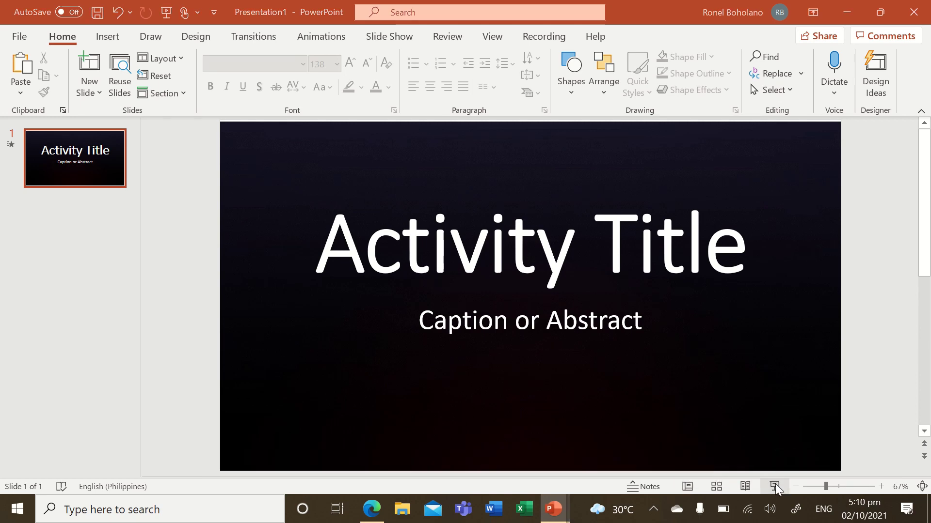